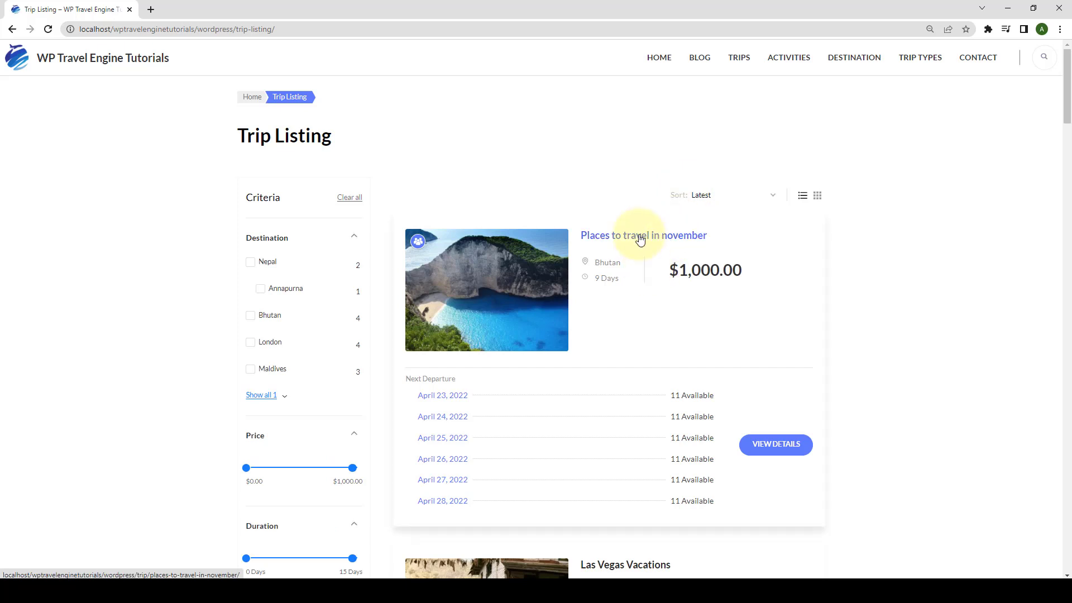
# Step: Open the Places to travel in november trip and pick April 26 with the 6:00 PM - 9:00 PM slot
pyautogui.click(640, 239)
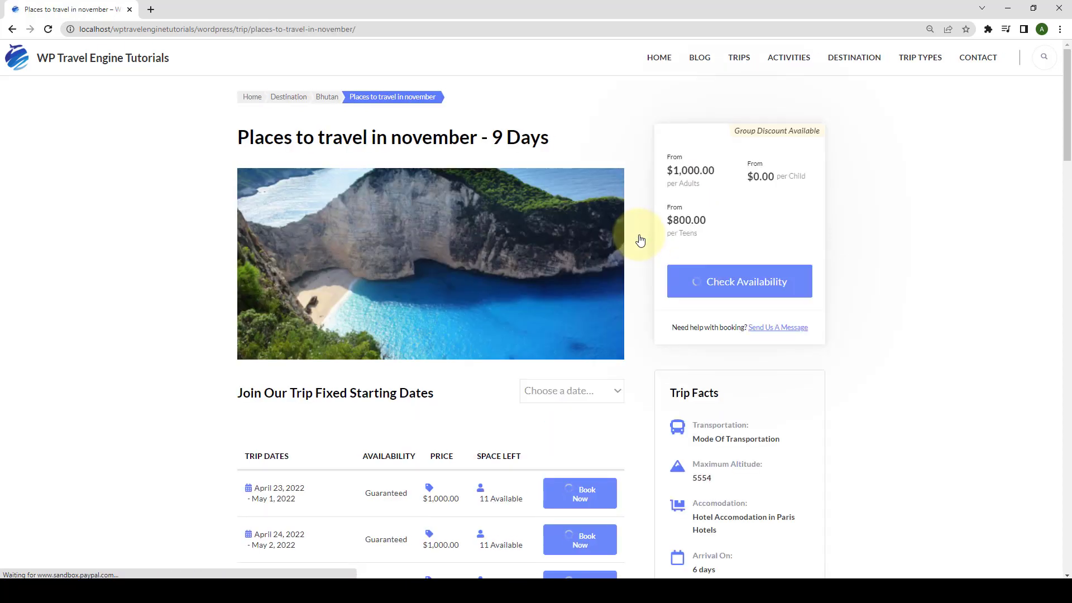
pyautogui.scroll(-1, 641, 237)
pyautogui.click(720, 229)
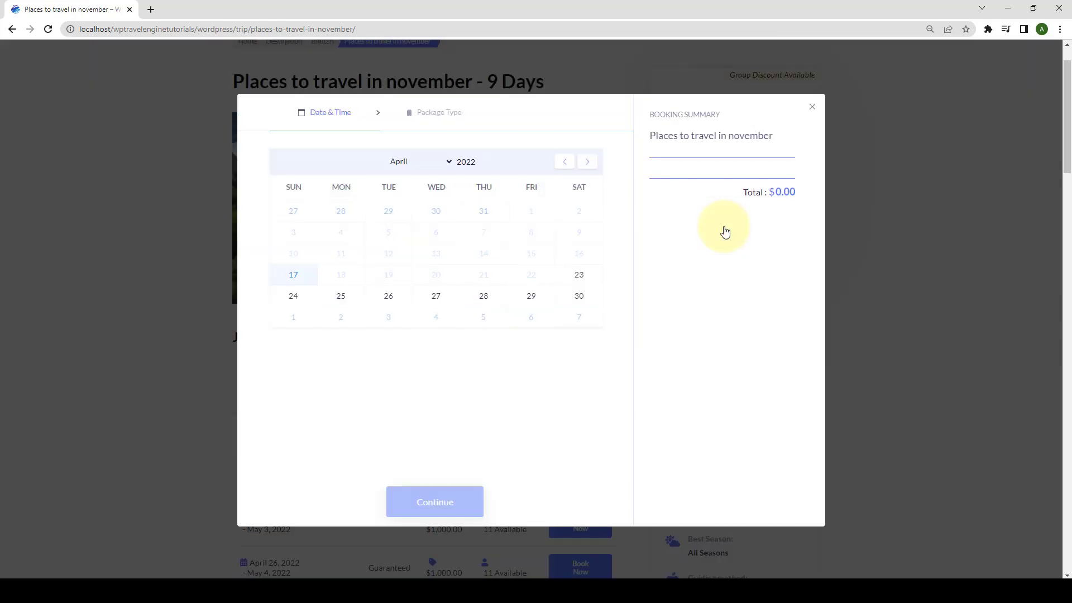
pyautogui.click(397, 295)
pyautogui.click(333, 346)
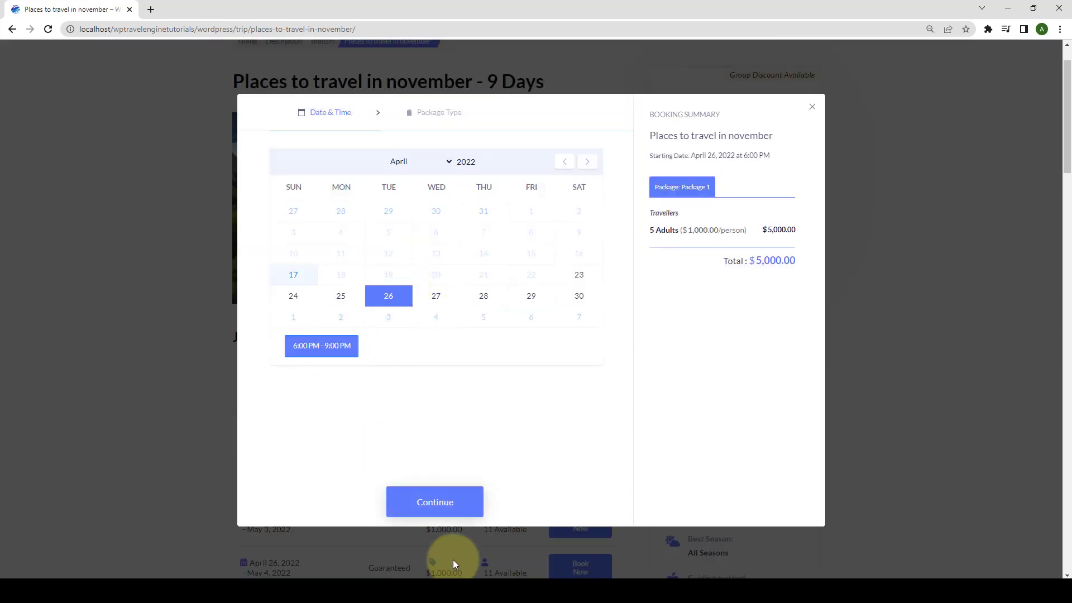
# Step: Set the travellers to 6 adults, 1 child and 5 teens
pyautogui.click(443, 505)
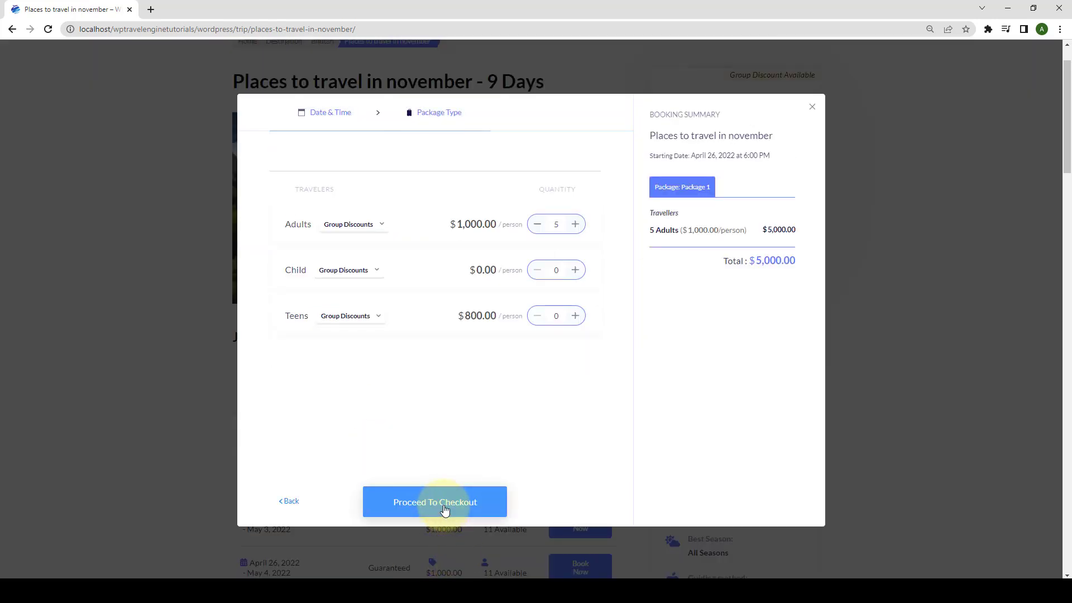
pyautogui.click(575, 270)
pyautogui.click(575, 316)
pyautogui.click(575, 316)
pyautogui.click(575, 315)
pyautogui.click(575, 316)
pyautogui.click(575, 315)
pyautogui.click(575, 224)
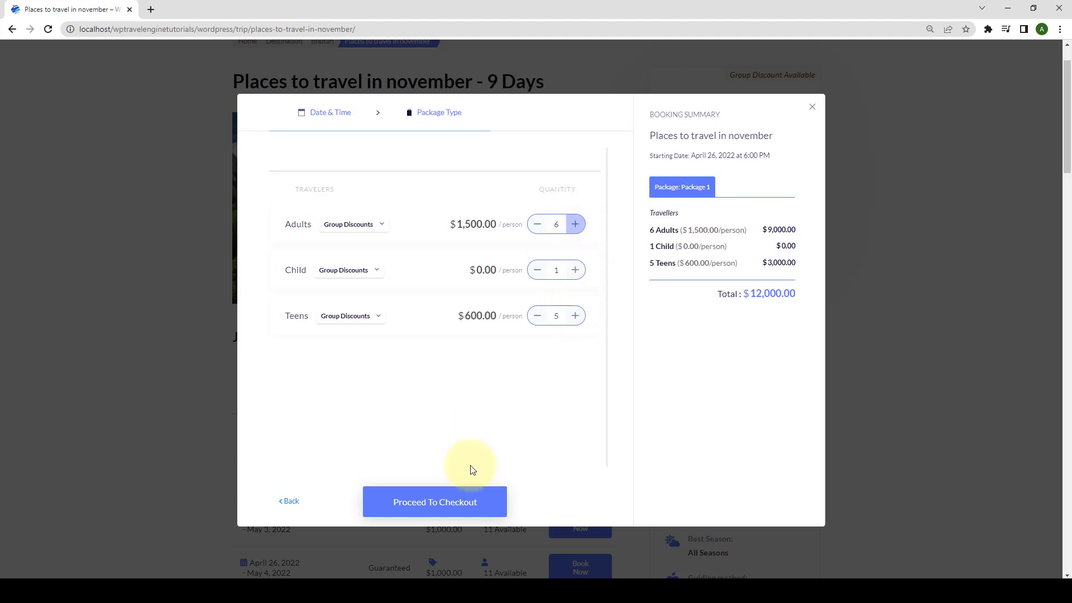
# Step: Proceed to checkout and choose Stripe as the payment method
pyautogui.click(438, 501)
pyautogui.scroll(-3, 437, 500)
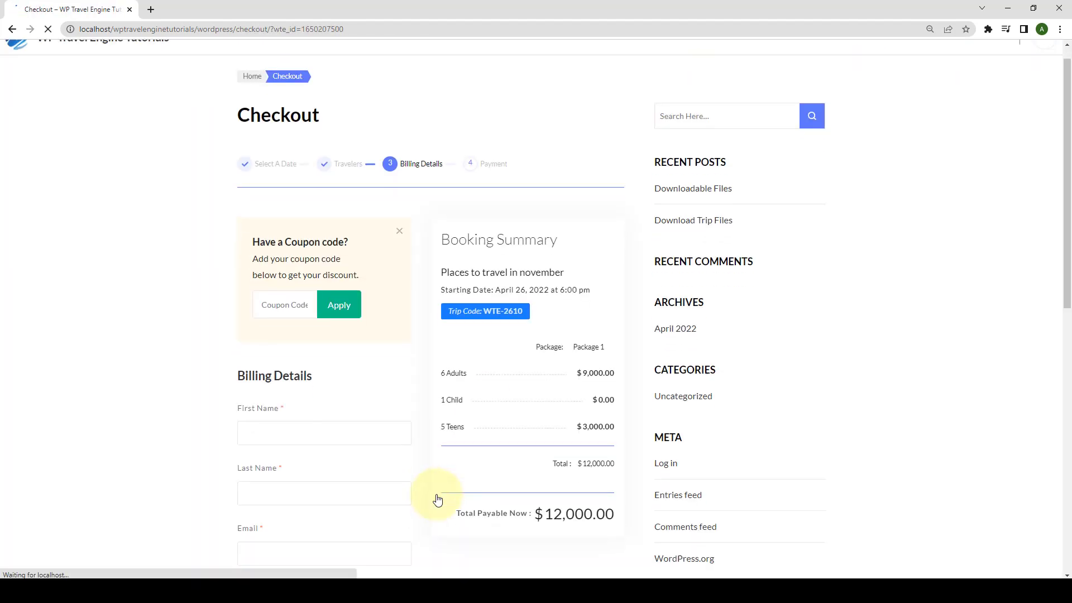
pyautogui.scroll(-6, 438, 498)
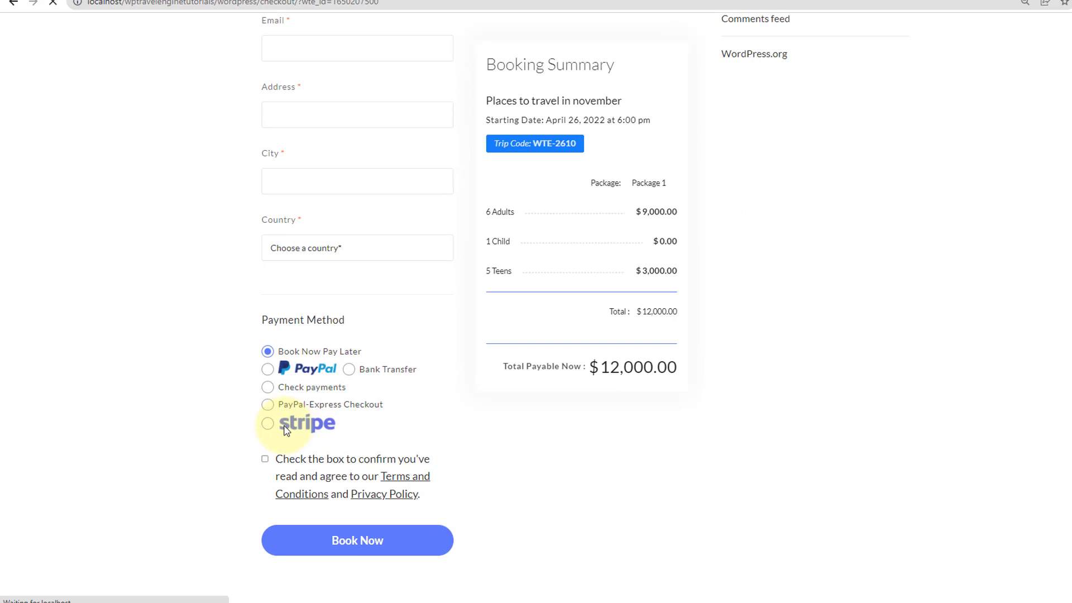
pyautogui.click(299, 438)
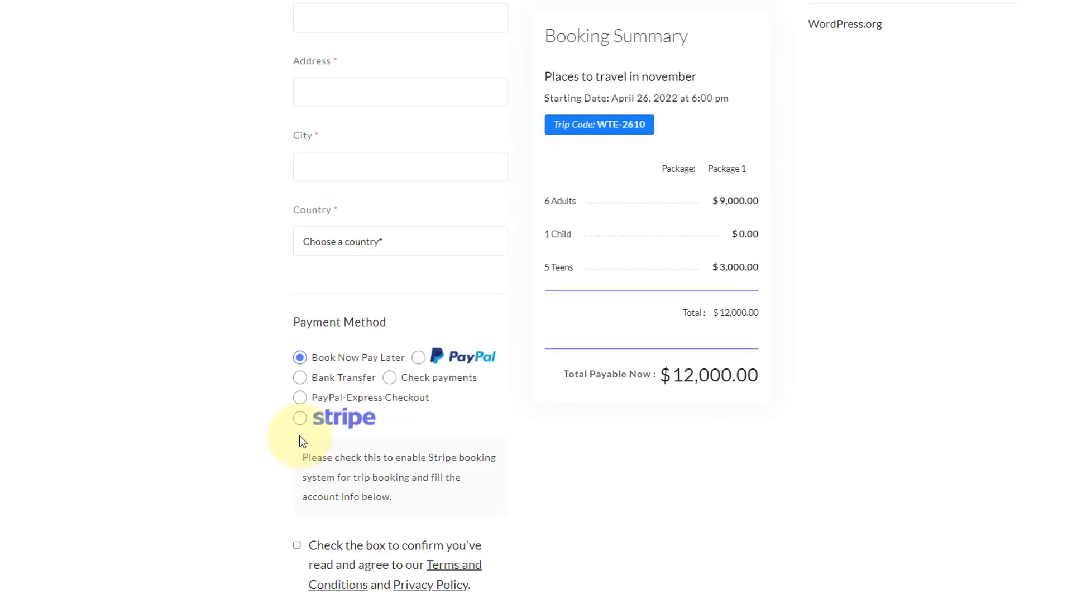
pyautogui.scroll(-2, 319, 465)
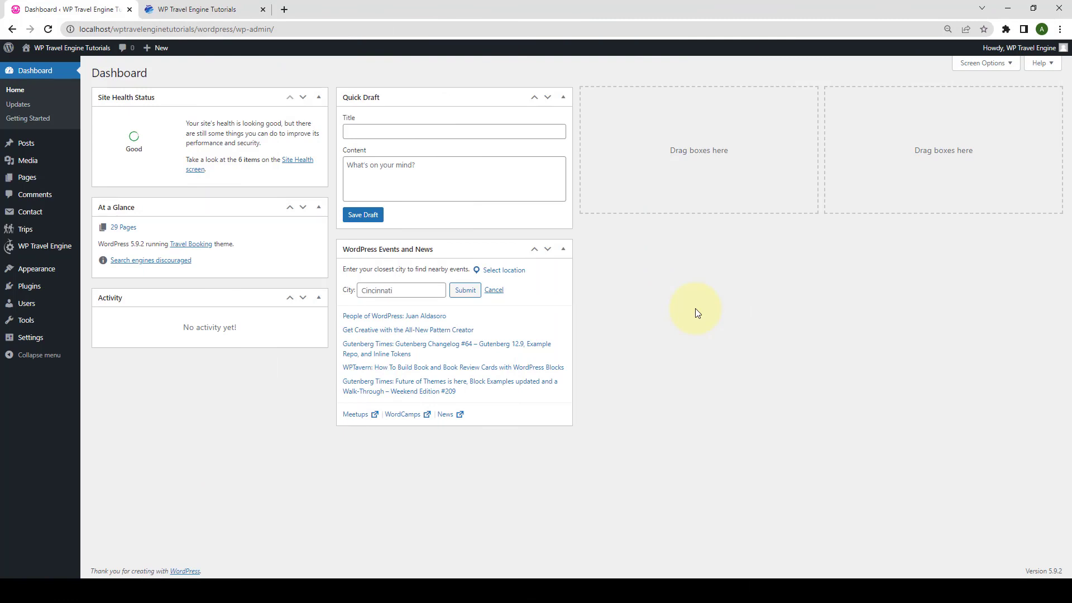
# Step: Go to Plugins > Add New in the admin sidebar
pyautogui.moveTo(61, 287)
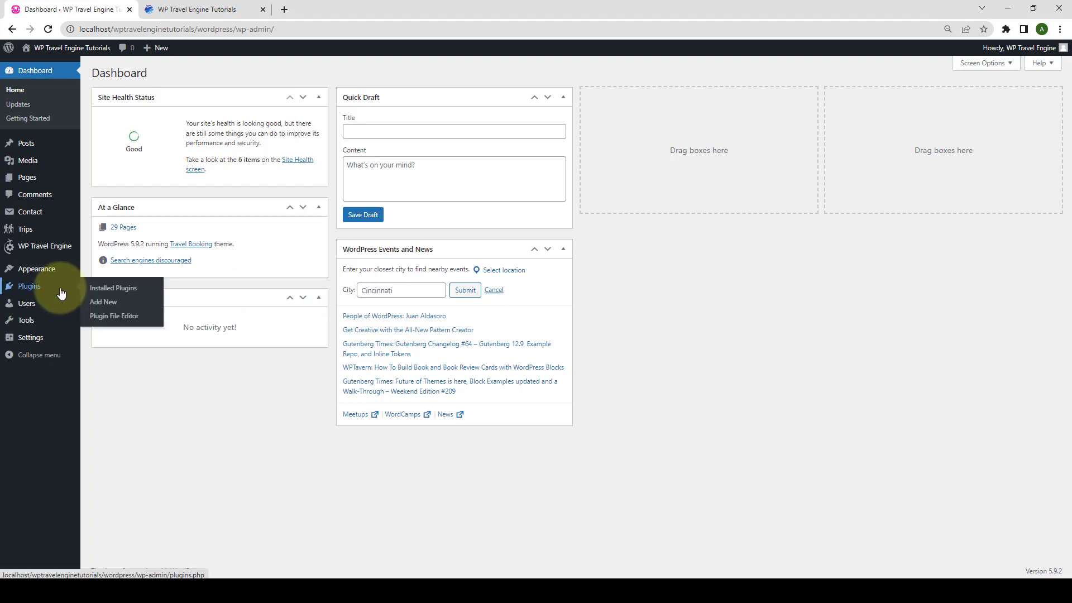
pyautogui.click(115, 307)
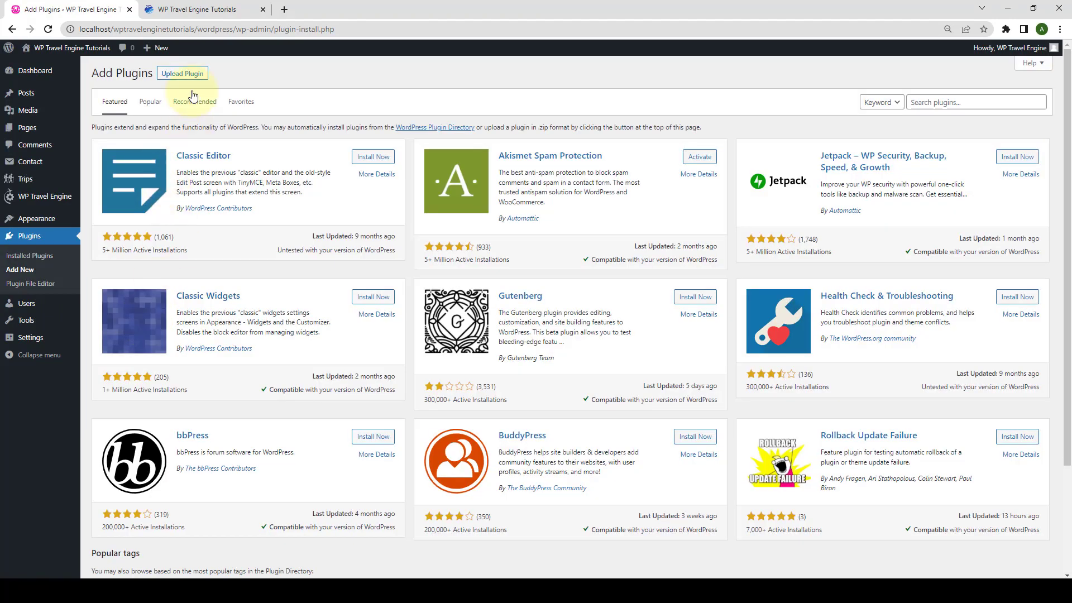
# Step: Upload and install wp-travel-engine-stripe-payment-gateway_2.1.1.zip, then activate the plugin
pyautogui.click(205, 78)
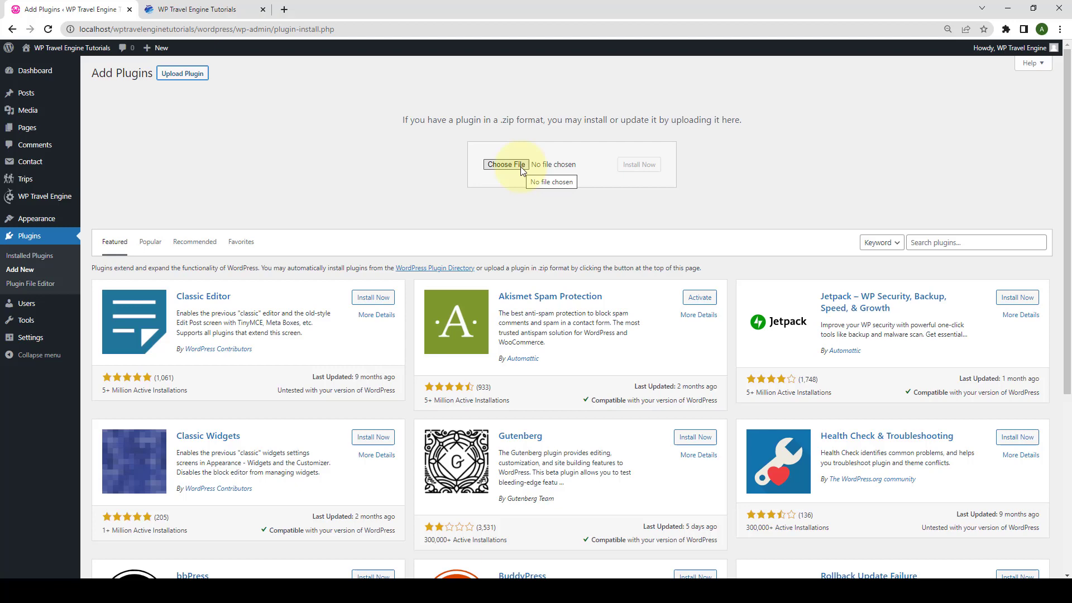
pyautogui.click(520, 167)
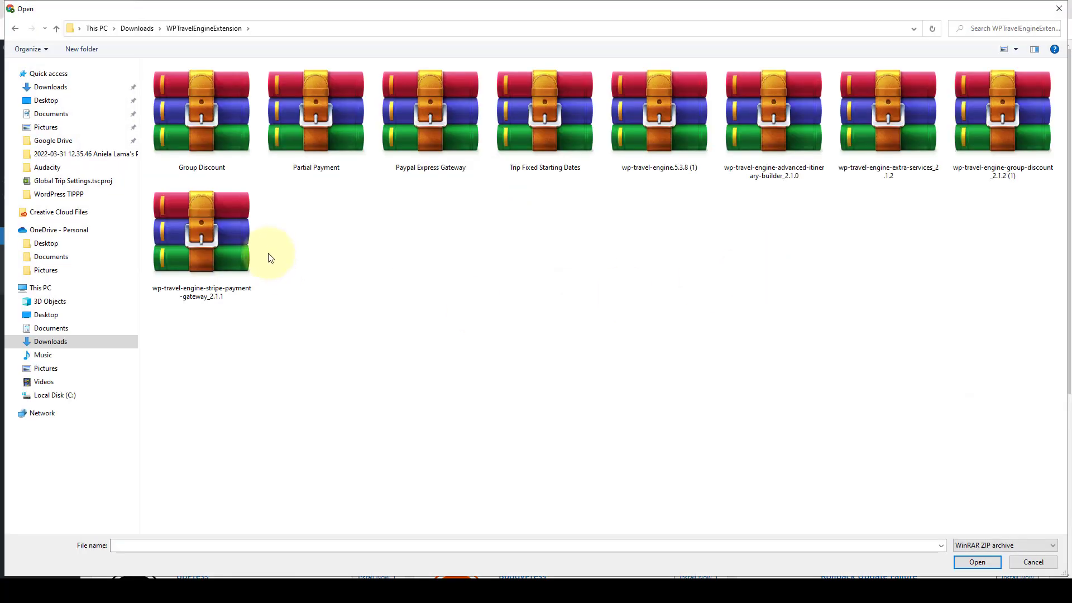
pyautogui.click(227, 250)
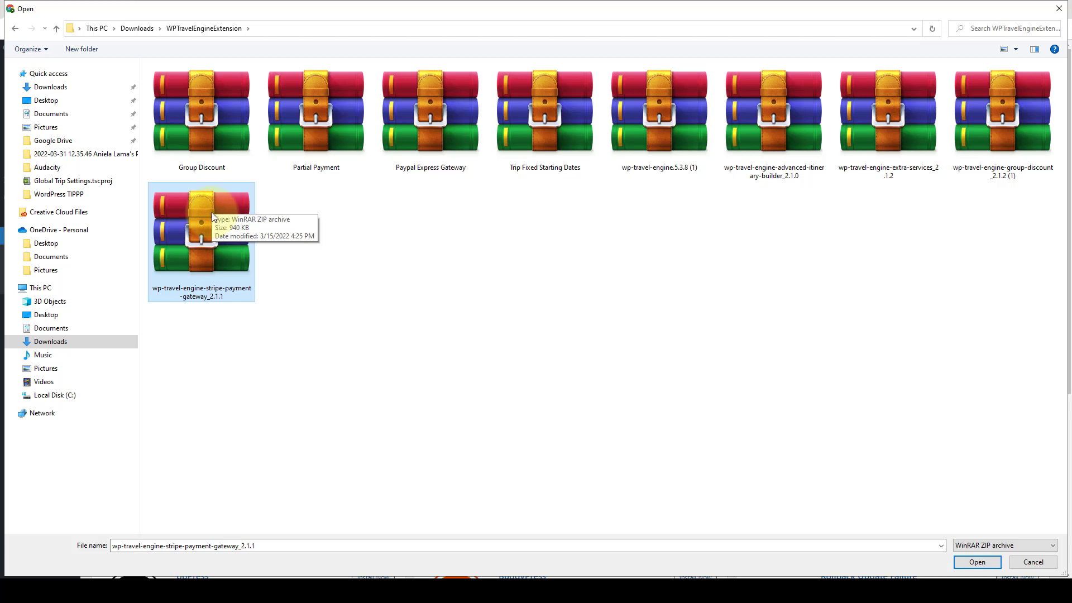
pyautogui.click(977, 562)
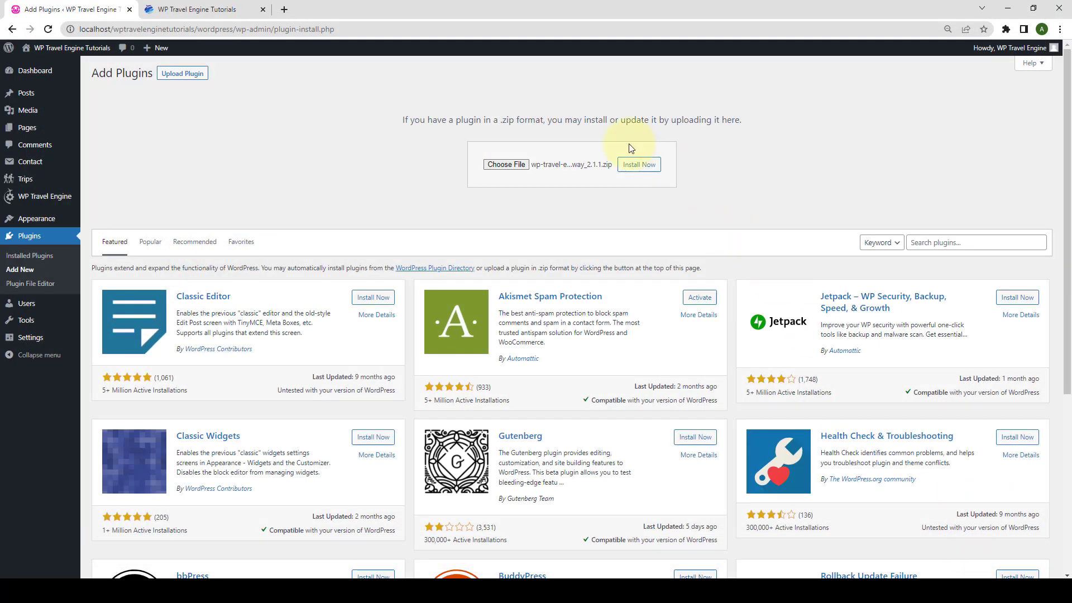
pyautogui.click(651, 168)
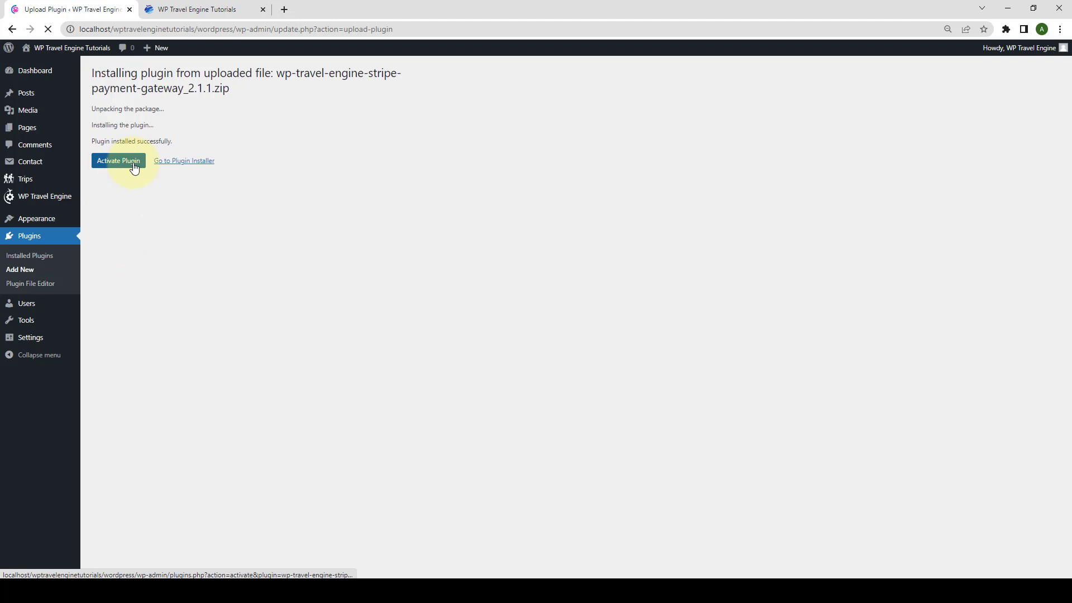
pyautogui.click(134, 168)
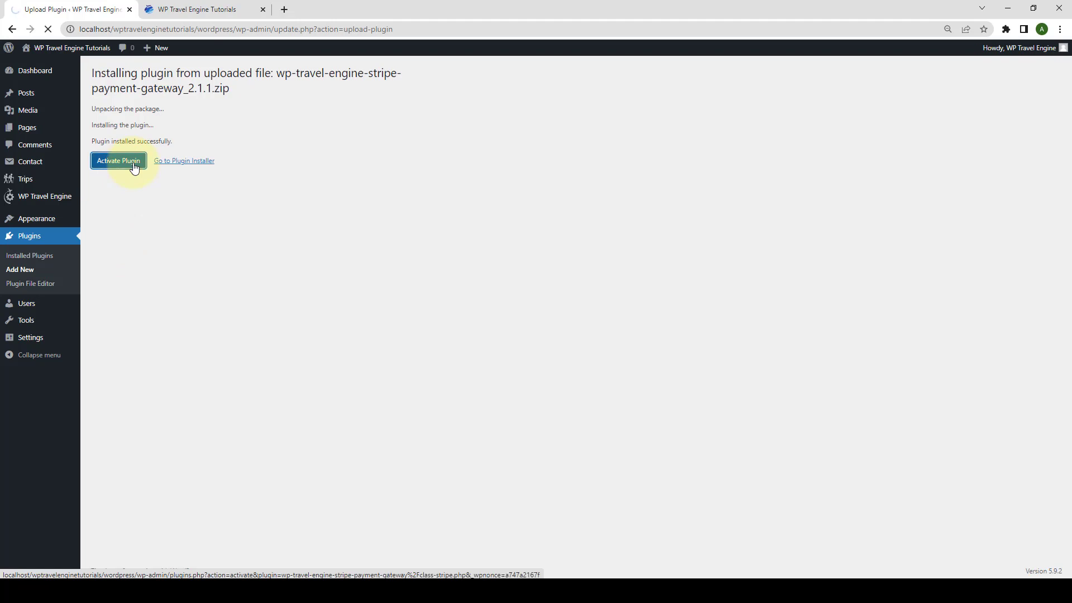
# Step: Check the Stripe plugin is active, then go to WP Travel Engine > Plugin License
pyautogui.scroll(-2, 188, 334)
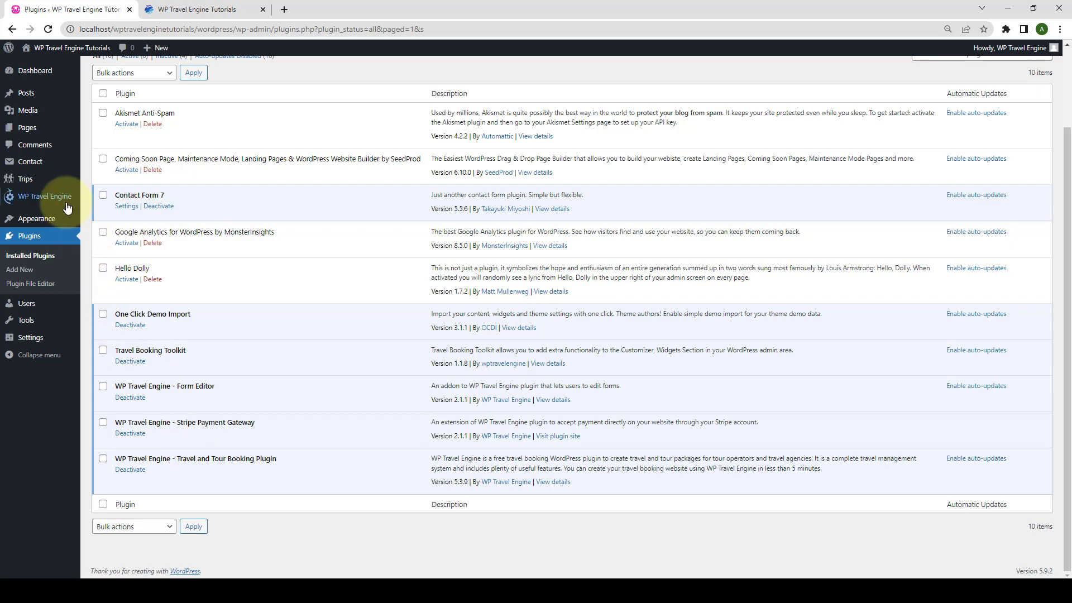
pyautogui.moveTo(66, 204)
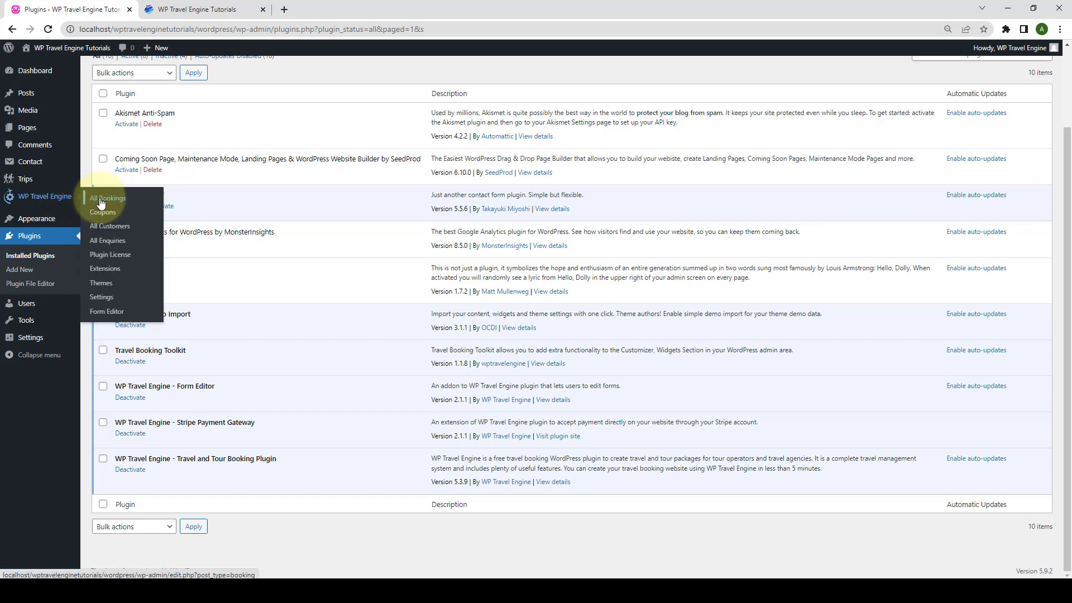
pyautogui.click(117, 255)
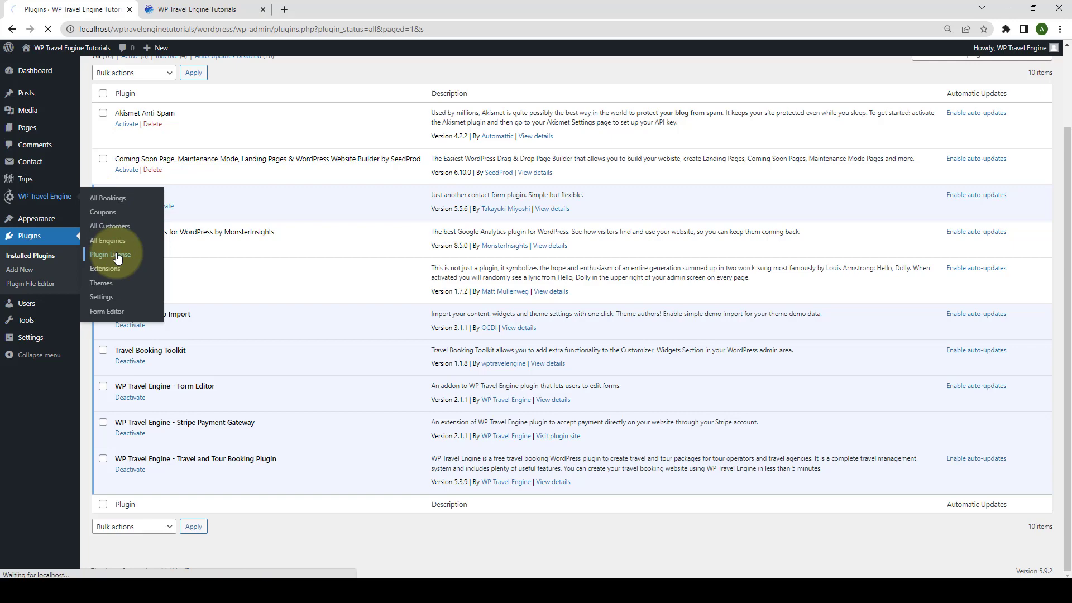
# Step: Paste the Stripe Payment Gateway license key, save it, and activate the license
pyautogui.click(212, 210)
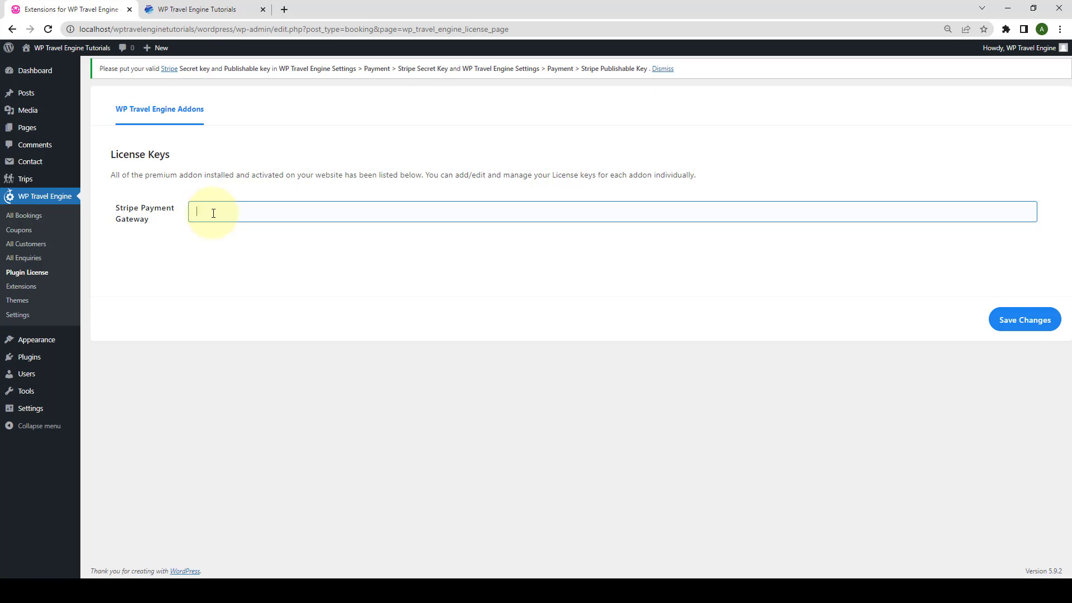
pyautogui.hotkey('ctrl', 'v')
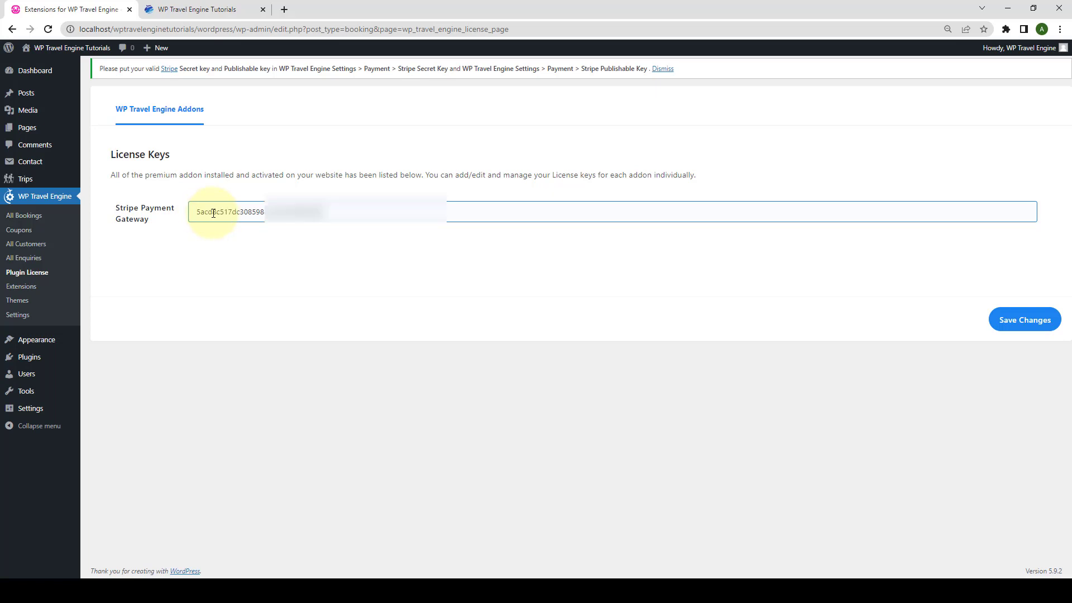
pyautogui.click(1030, 328)
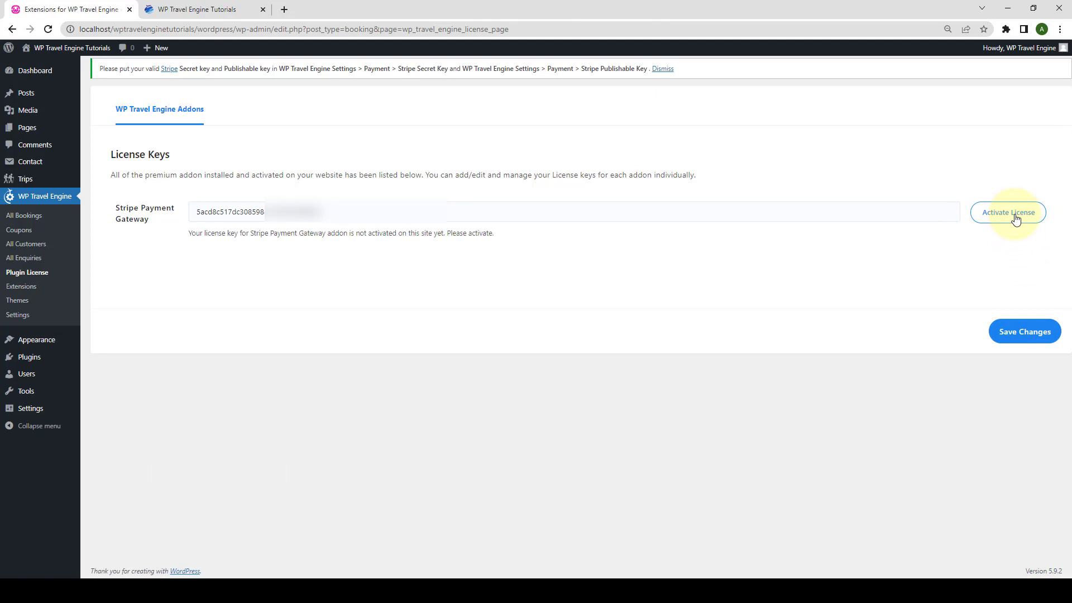
pyautogui.click(1016, 219)
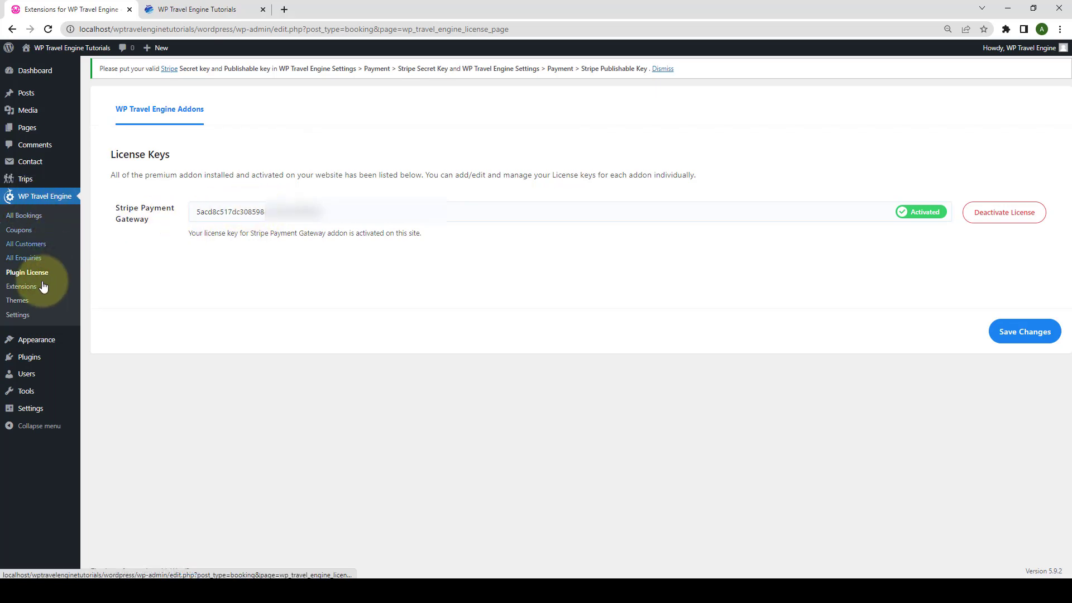
# Step: Go to WP Travel Engine Settings > Payments > Stripe Payment
pyautogui.click(22, 317)
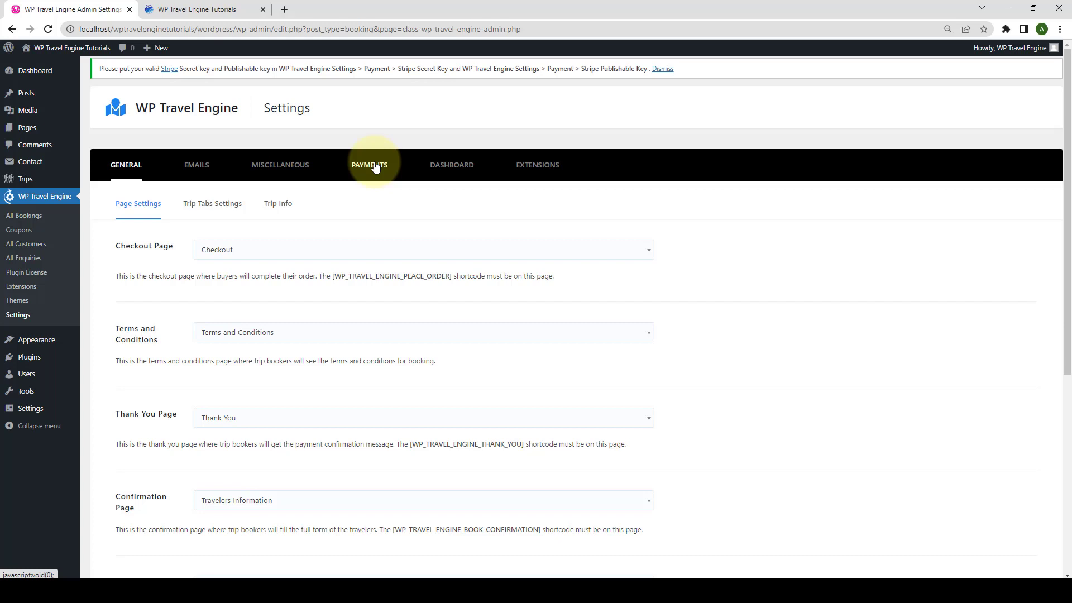
pyautogui.click(375, 167)
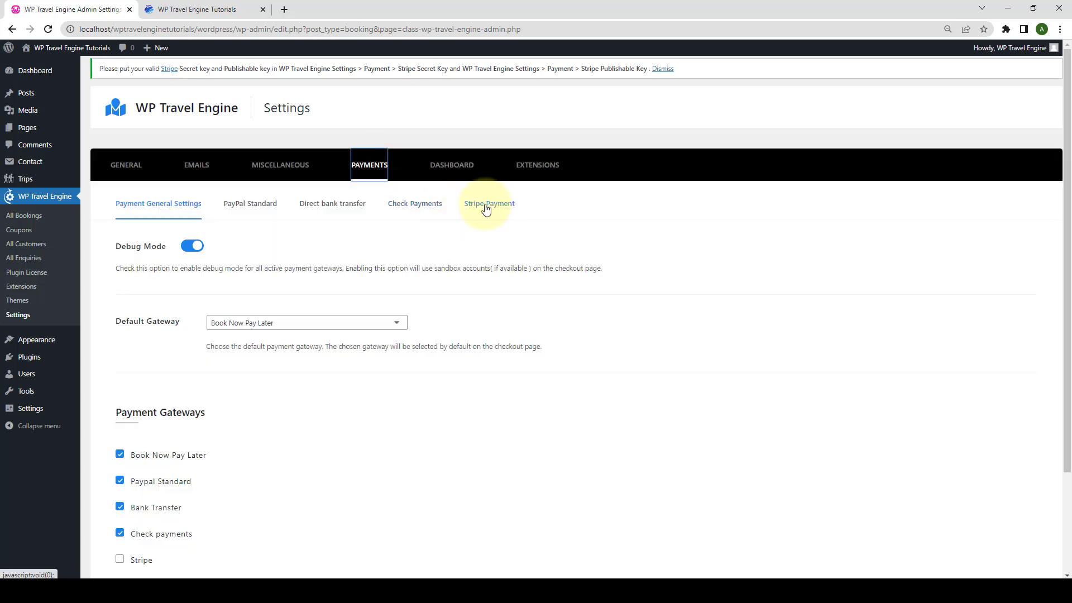
pyautogui.click(485, 209)
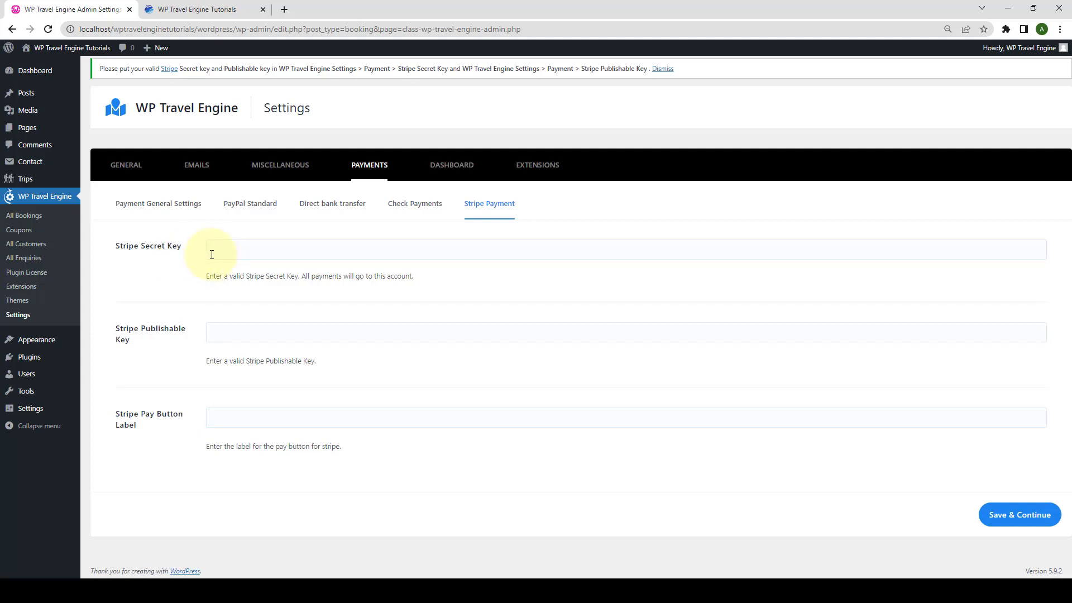
# Step: Paste the Stripe test secret and publishable keys, label the button 'Stripe Pay', and save
pyautogui.click(229, 251)
pyautogui.hotkey('ctrl', 'v')
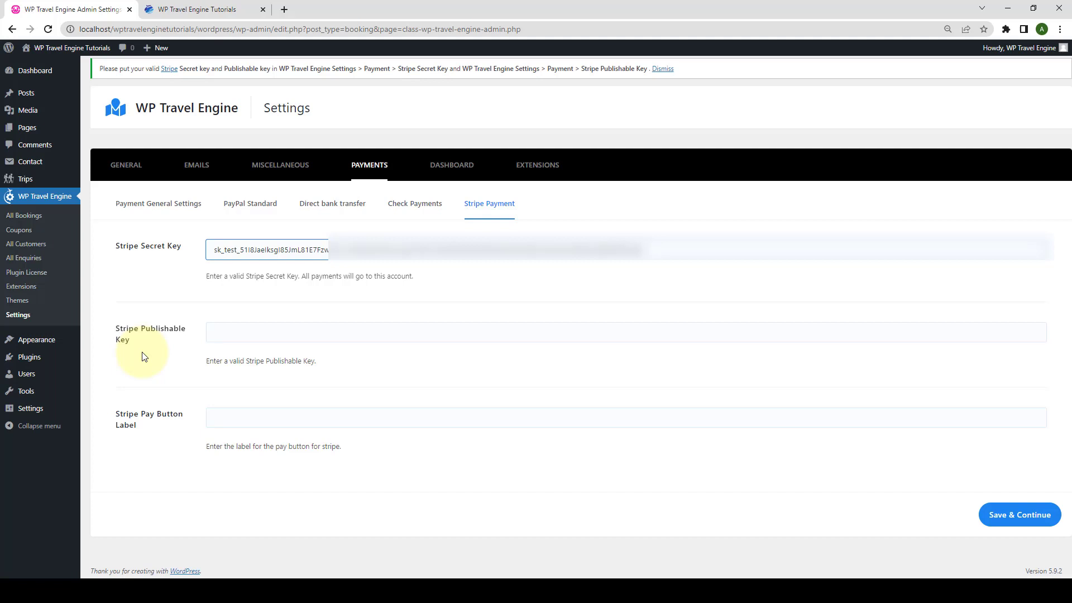
pyautogui.click(211, 333)
pyautogui.hotkey('ctrl', 'v')
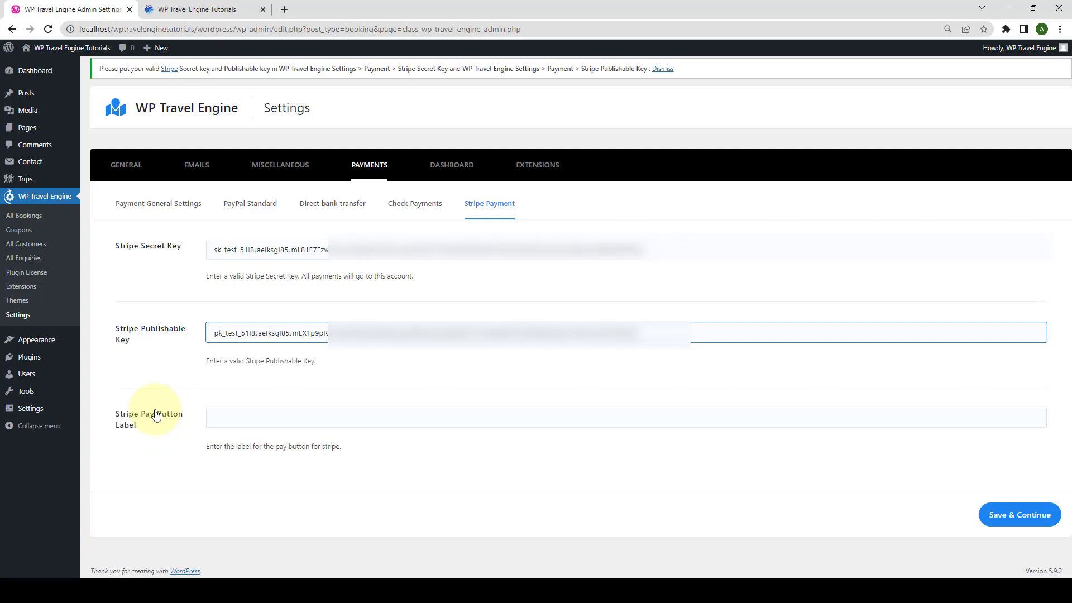
pyautogui.click(223, 420)
pyautogui.write('S')
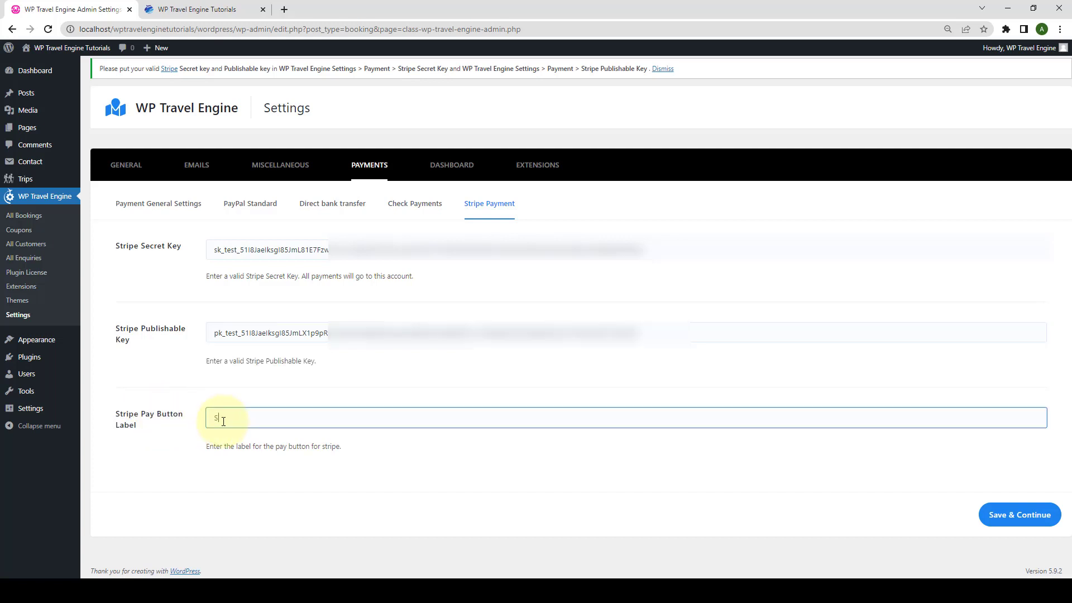
pyautogui.write('tripe Pay')
pyautogui.click(1030, 525)
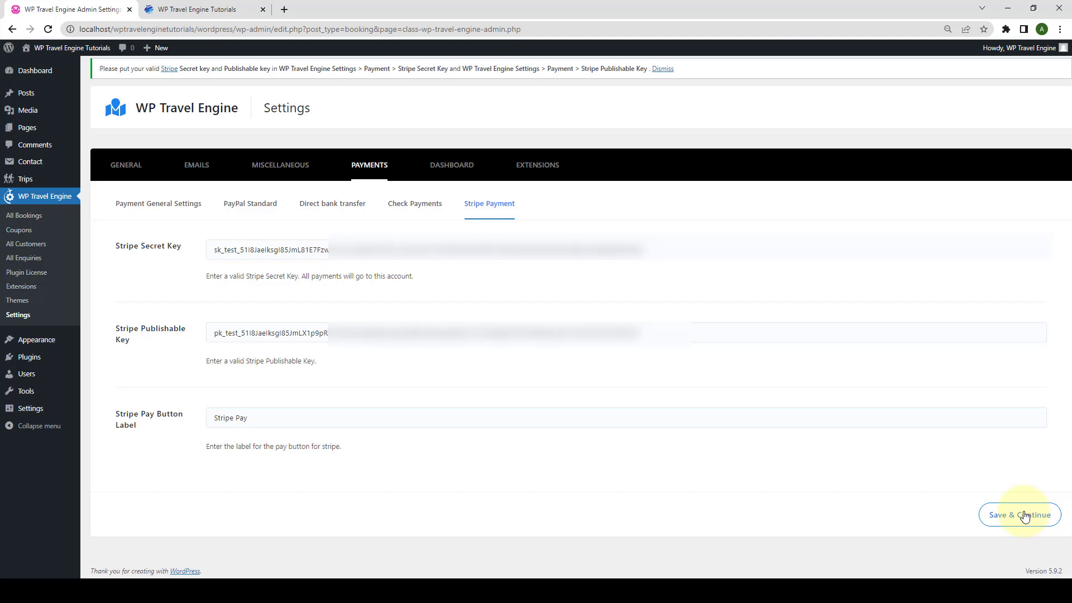
pyautogui.click(165, 207)
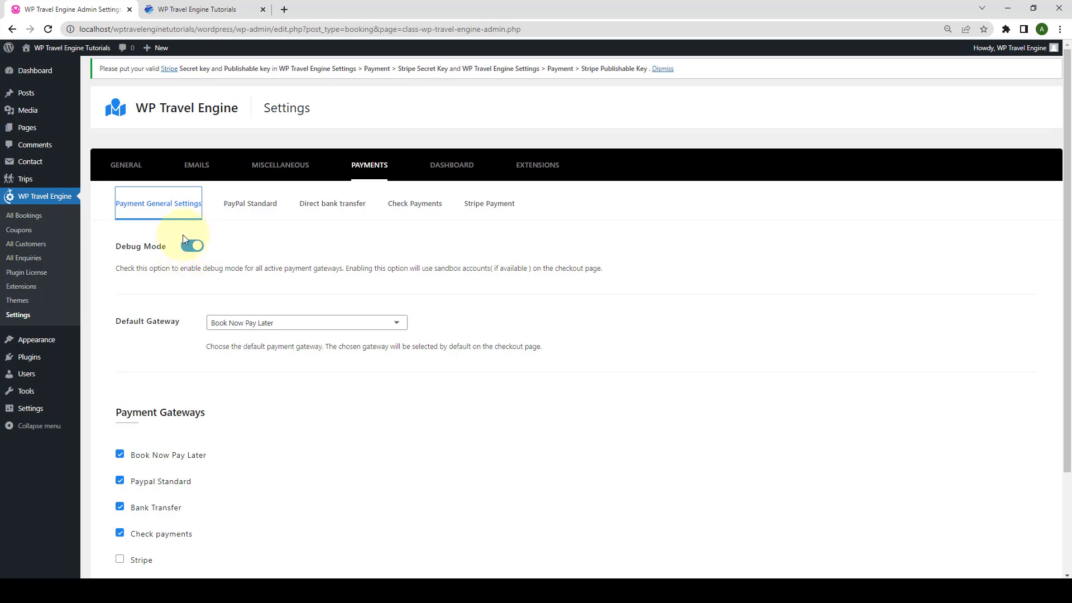
# Step: Tick Stripe among the enabled payment gateways, save, and switch to the front-end tab
pyautogui.scroll(-2, 163, 423)
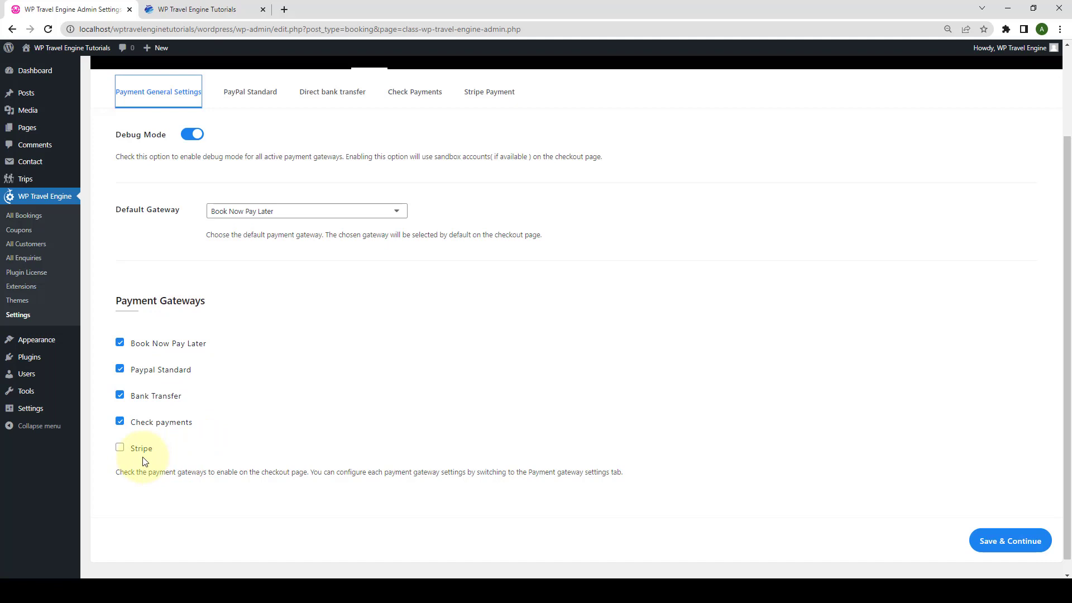
pyautogui.click(120, 450)
pyautogui.click(121, 453)
pyautogui.click(1001, 541)
pyautogui.click(222, 15)
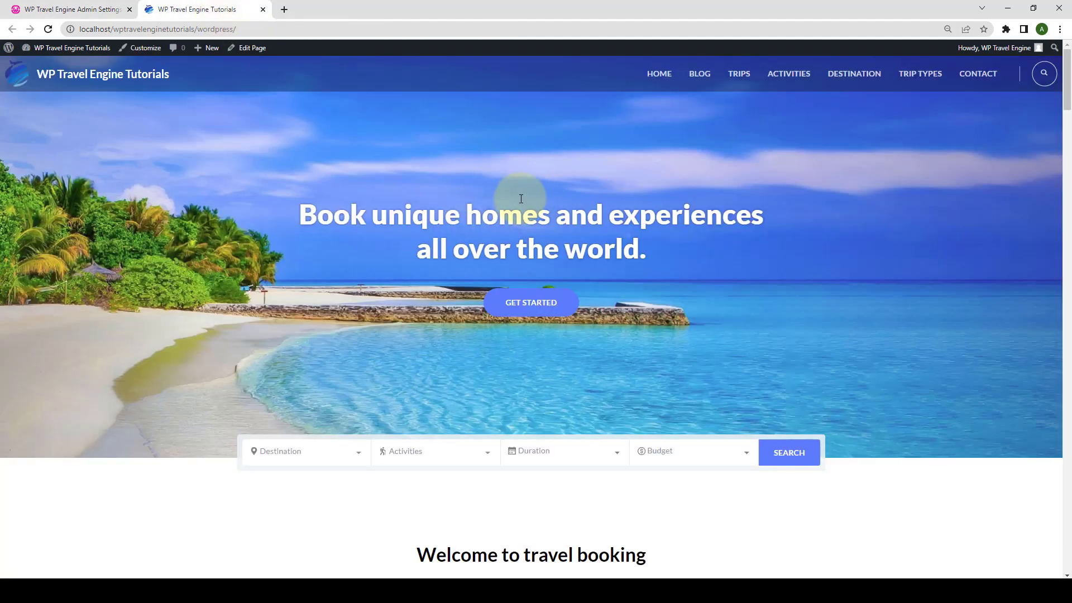
# Step: Book Places to travel in november for April 20 with 5 adults and reach checkout
pyautogui.click(737, 80)
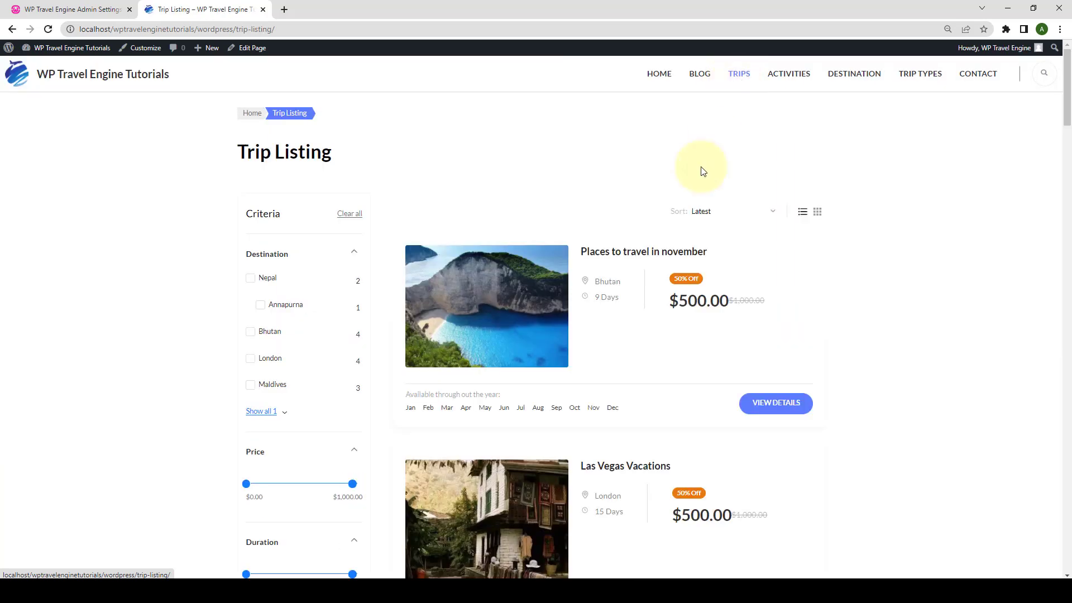
pyautogui.click(624, 254)
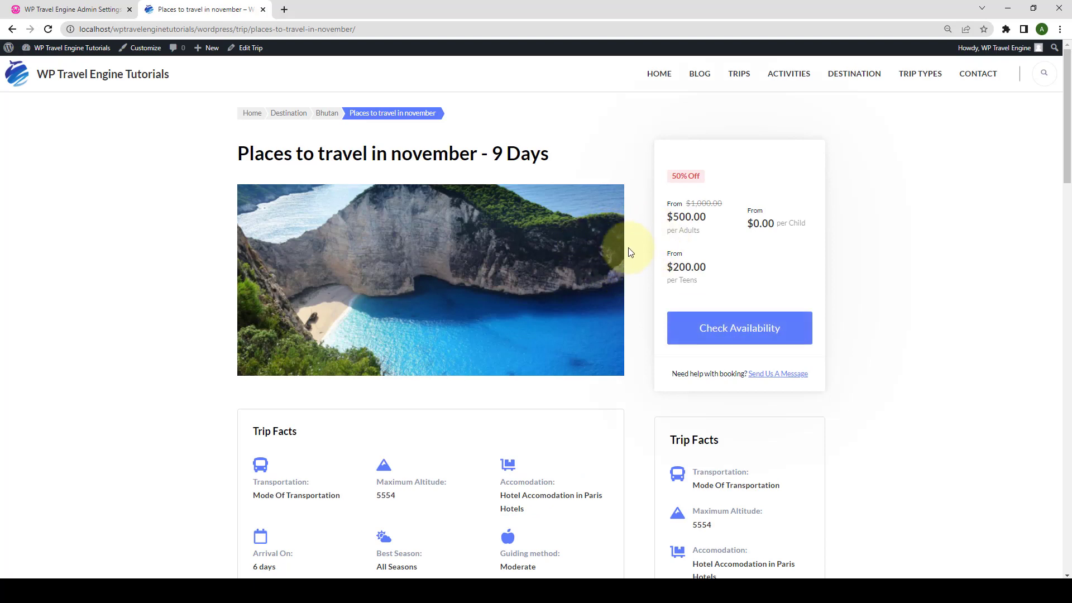
pyautogui.click(734, 334)
pyautogui.click(436, 275)
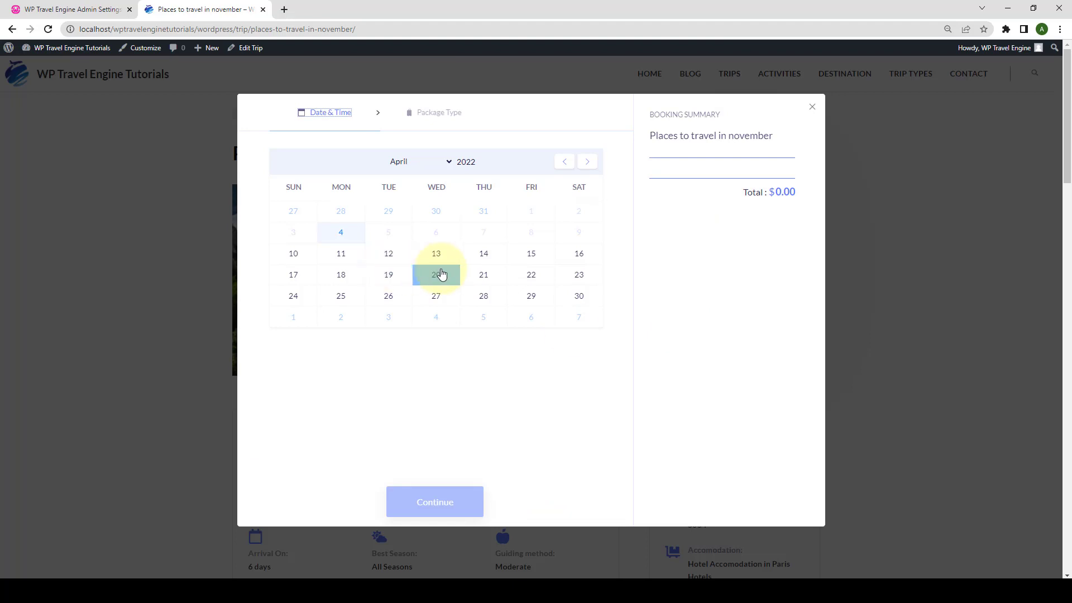
pyautogui.click(441, 494)
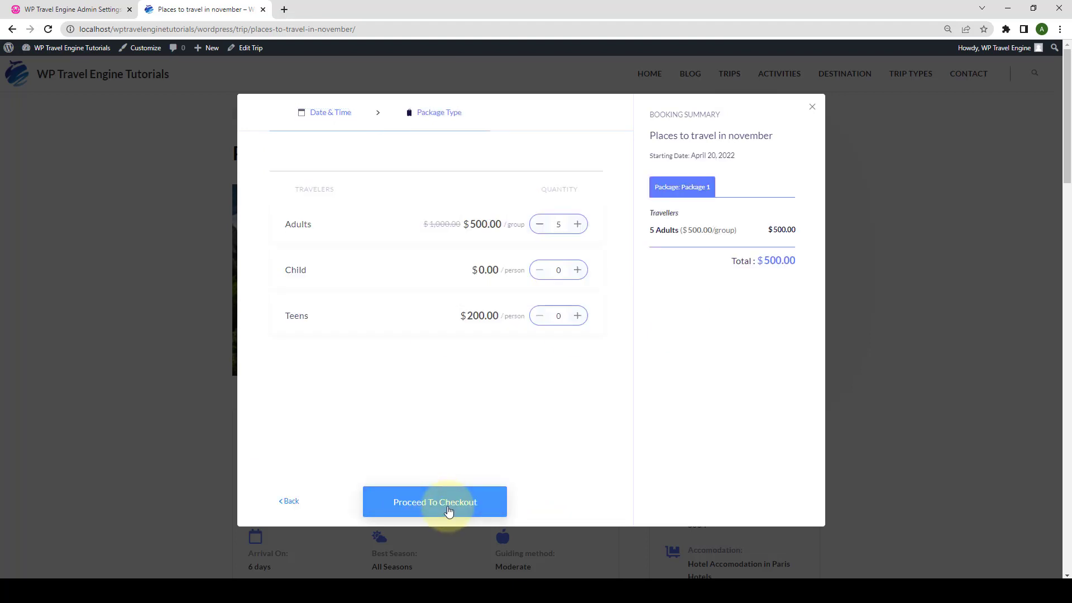
pyautogui.click(448, 510)
pyautogui.scroll(-5, 434, 412)
# Step: Select Stripe at checkout to reveal the card fields and the Stripe Pay ($500) button
pyautogui.scroll(-5, 433, 410)
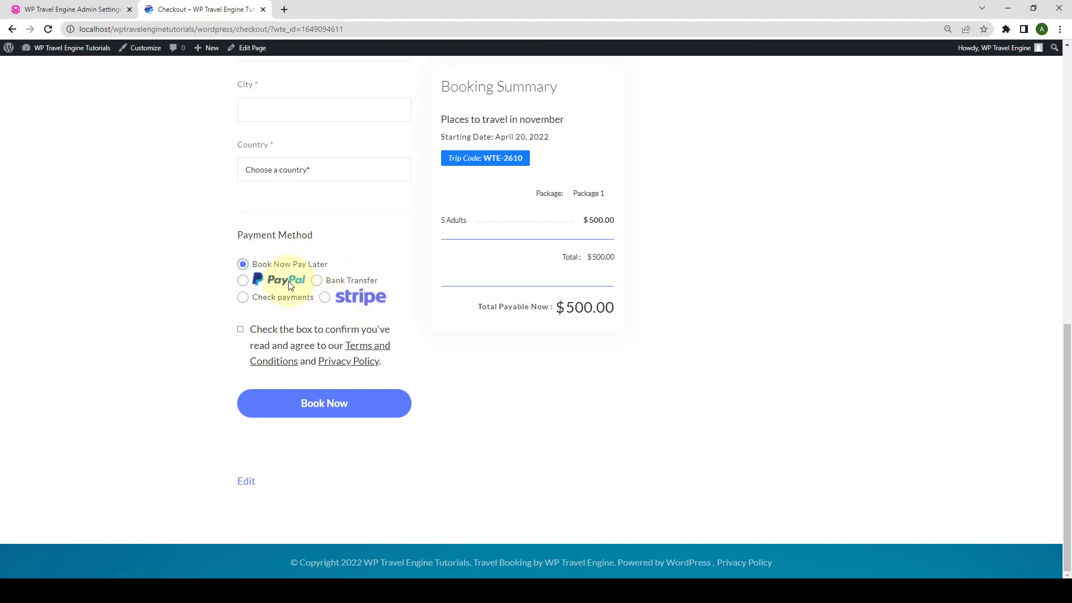
pyautogui.click(325, 301)
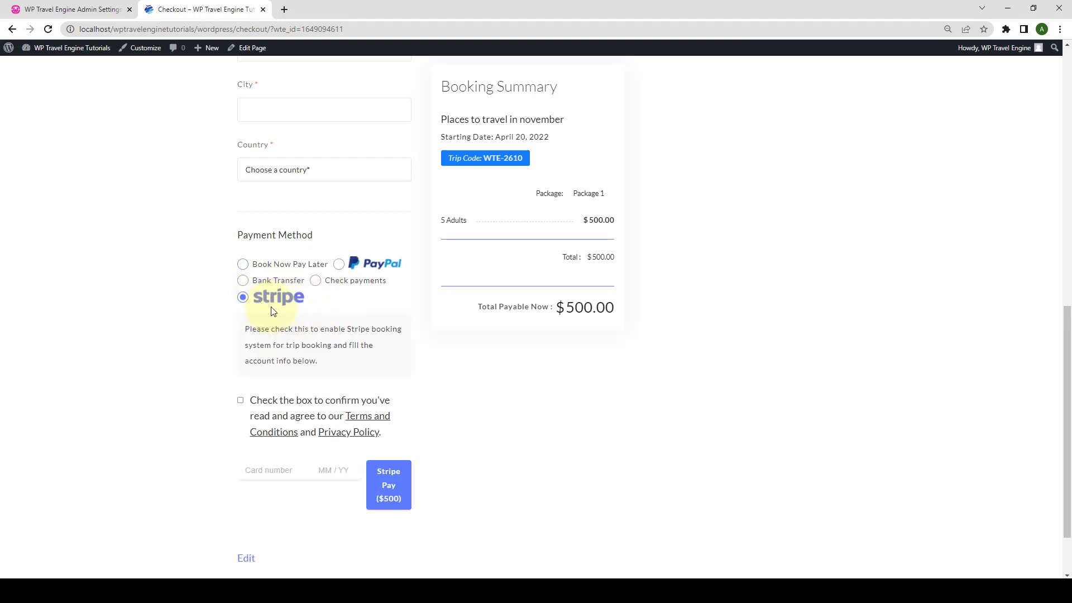
pyautogui.scroll(-1, 273, 311)
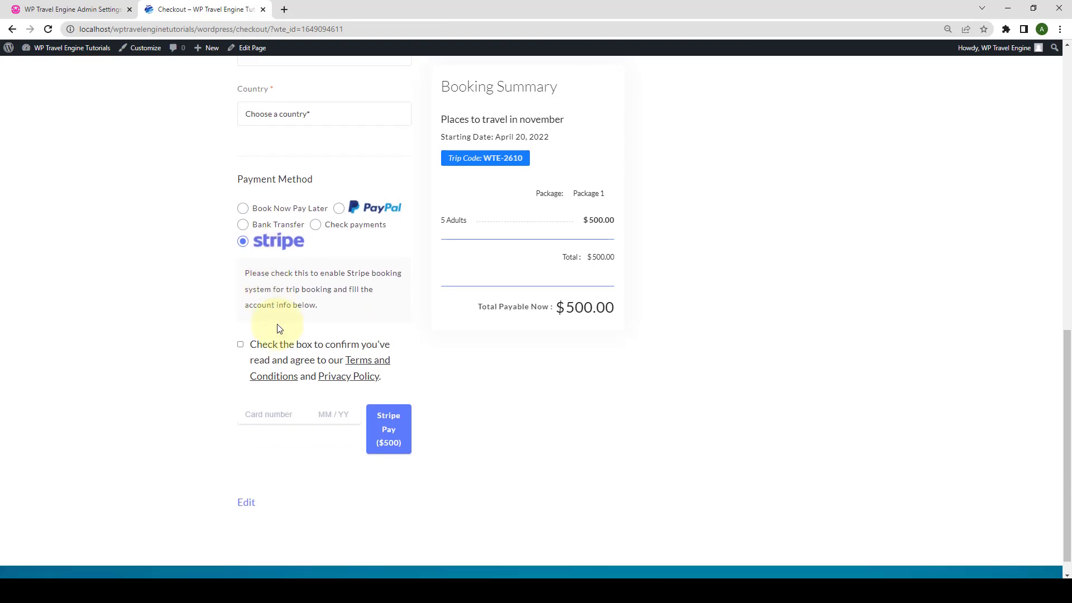